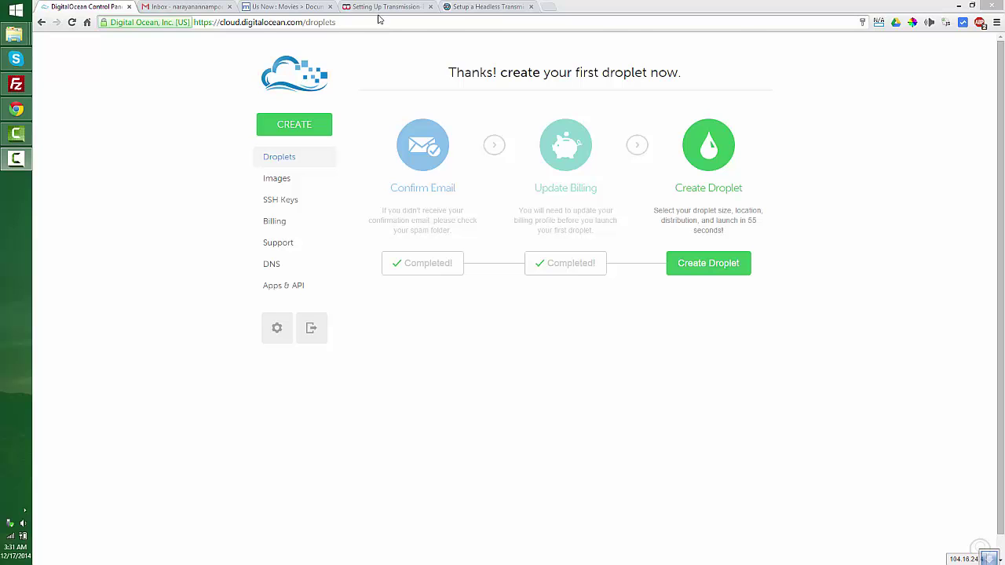
Consult the Transmission setup tutorial, then show DigitalOcean's Images page with the Super-Good-Torrent snapshot
left_click(385, 7)
scroll(486, 327, "down", 3)
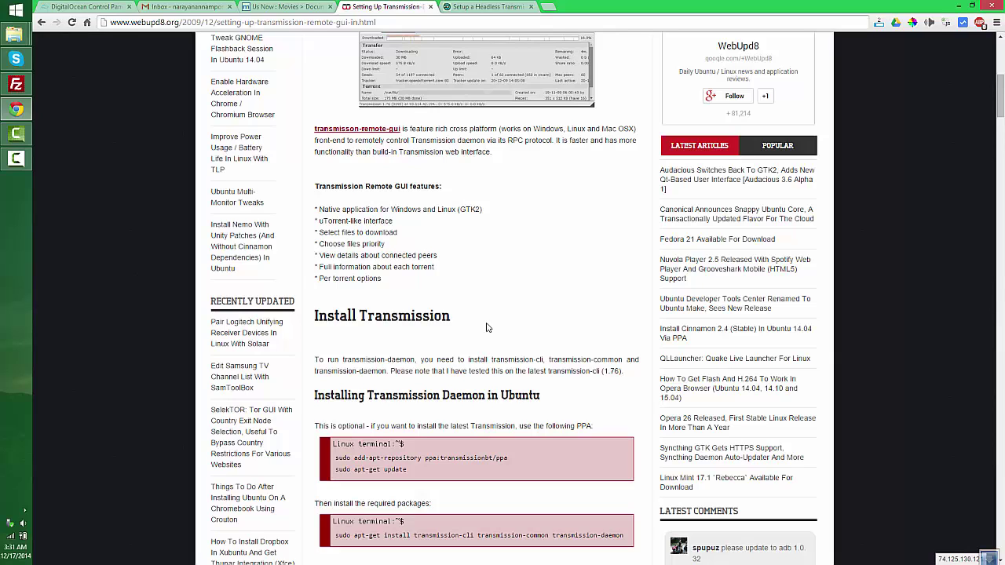
mouse_move(467, 558)
left_click(87, 7)
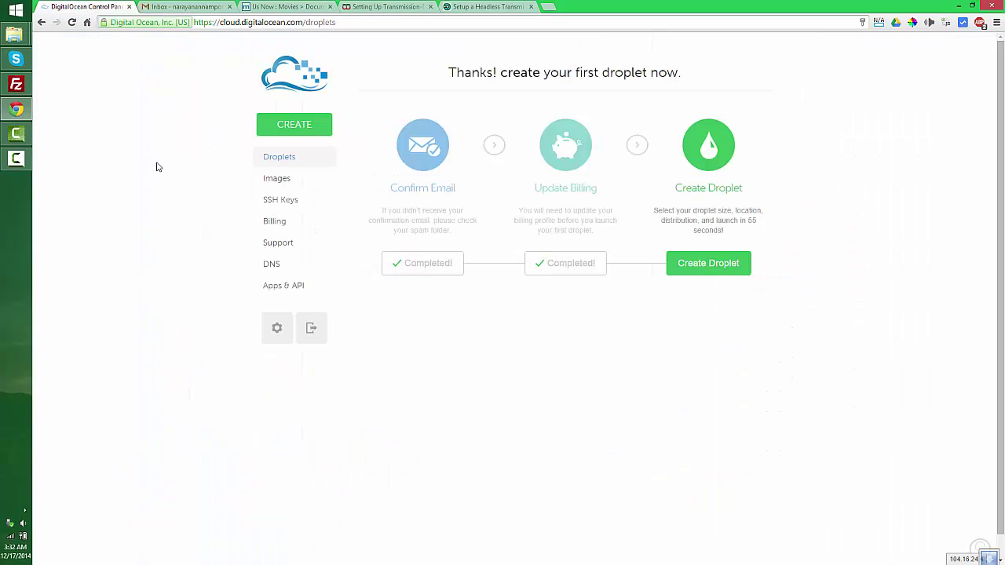
left_click(283, 185)
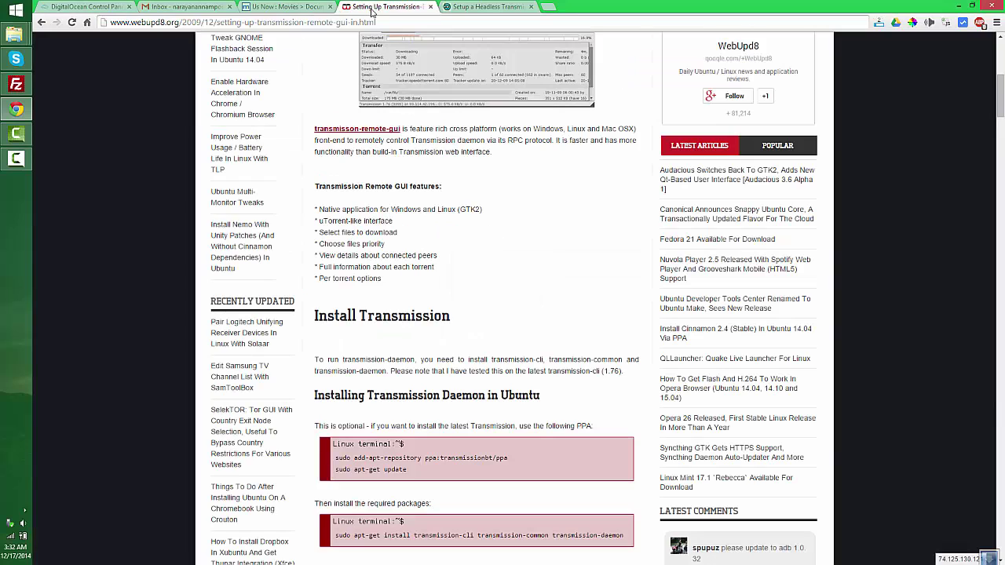
left_click(373, 10)
scroll(463, 325, "up", 2)
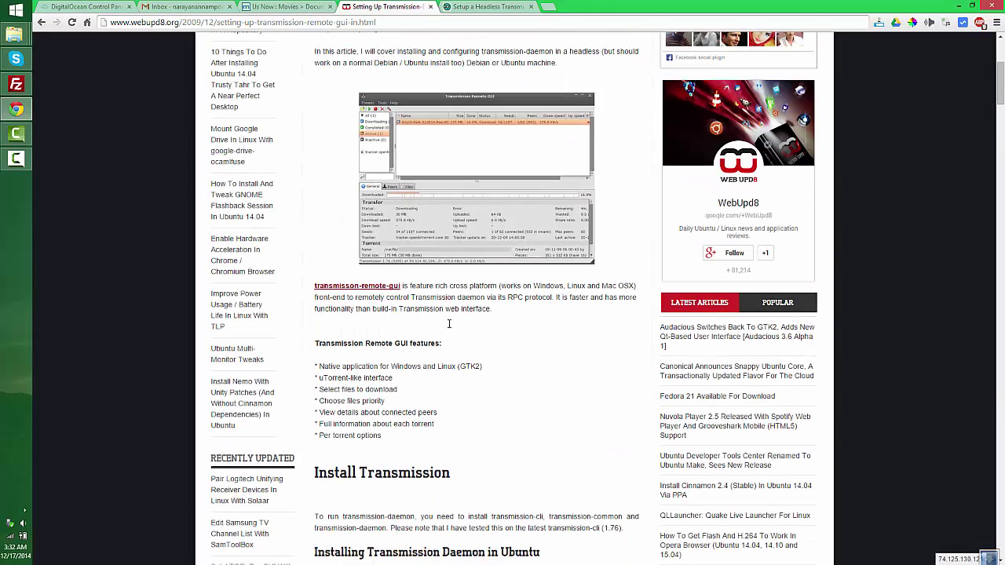
left_click(76, 9)
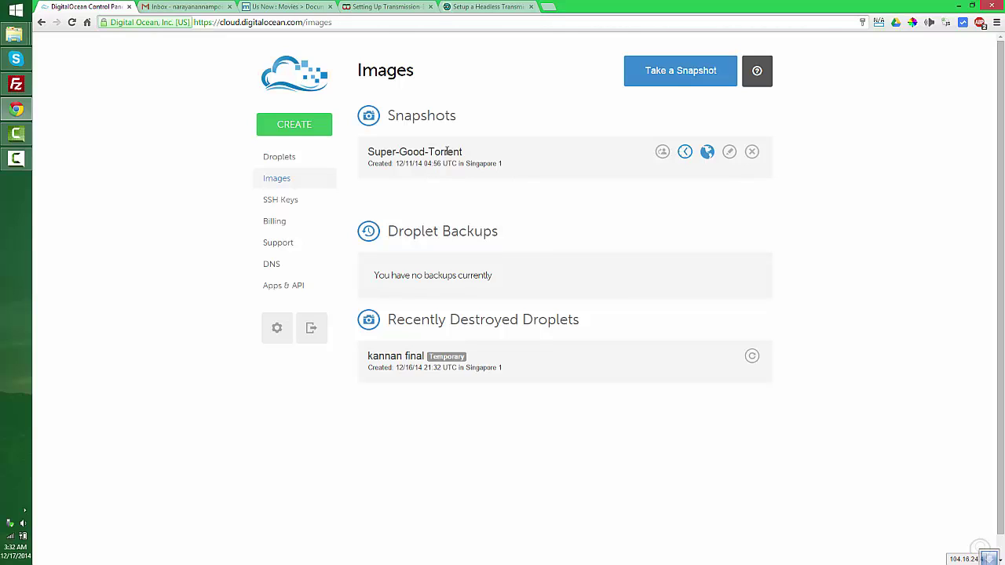
Begin a new droplet on the $5/mo size with hostname 'temp'
left_click(303, 125)
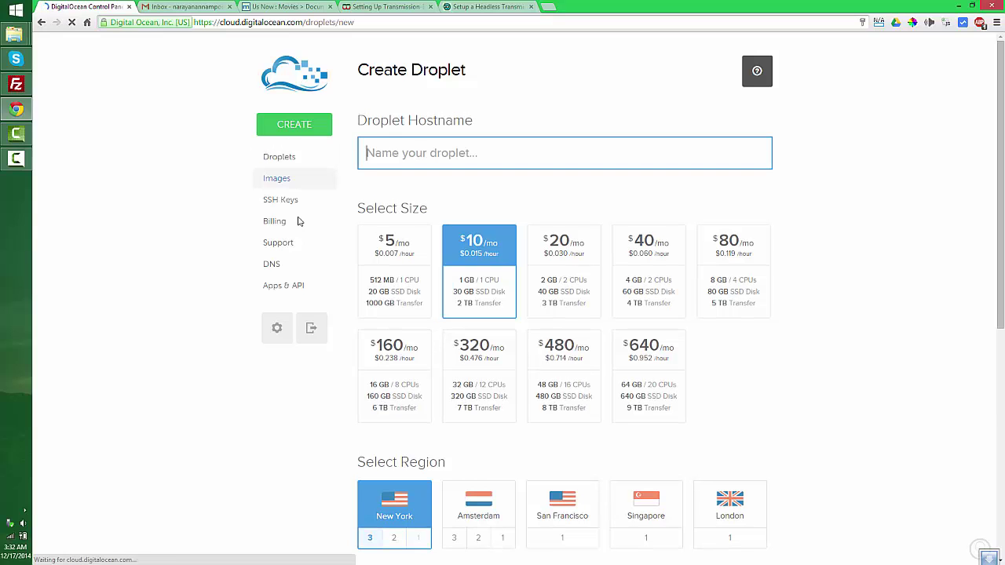
left_click(395, 262)
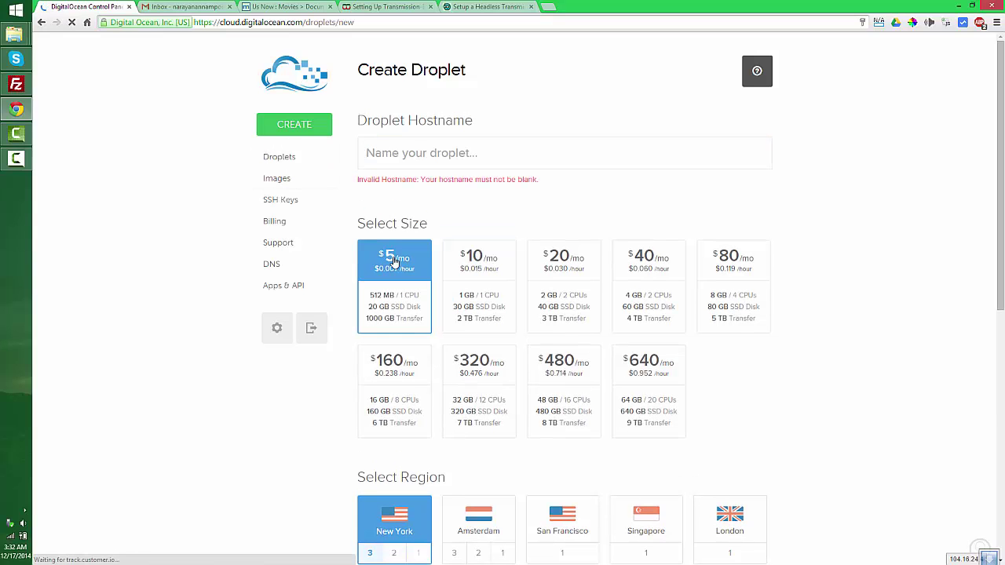
left_click(399, 155)
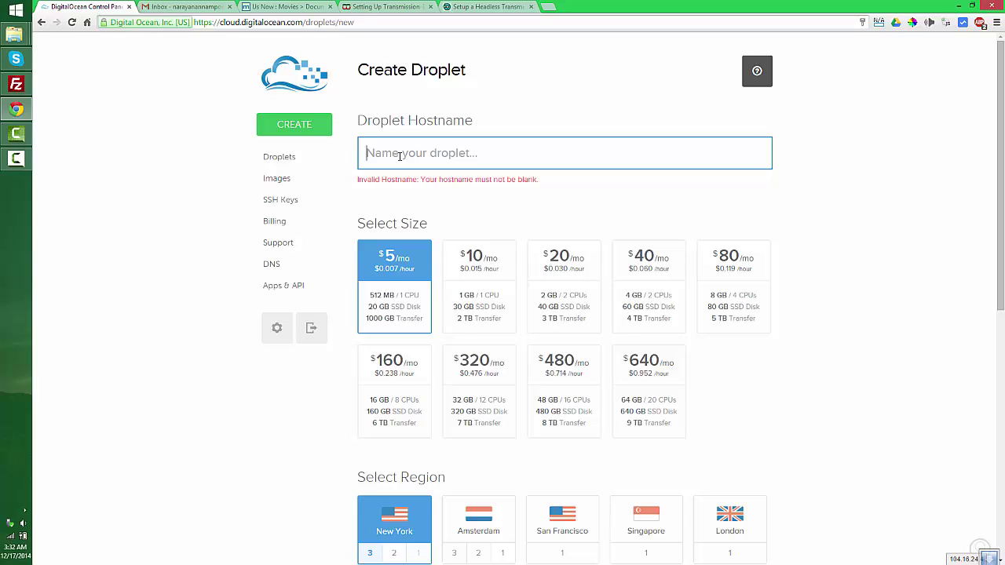
type("temp")
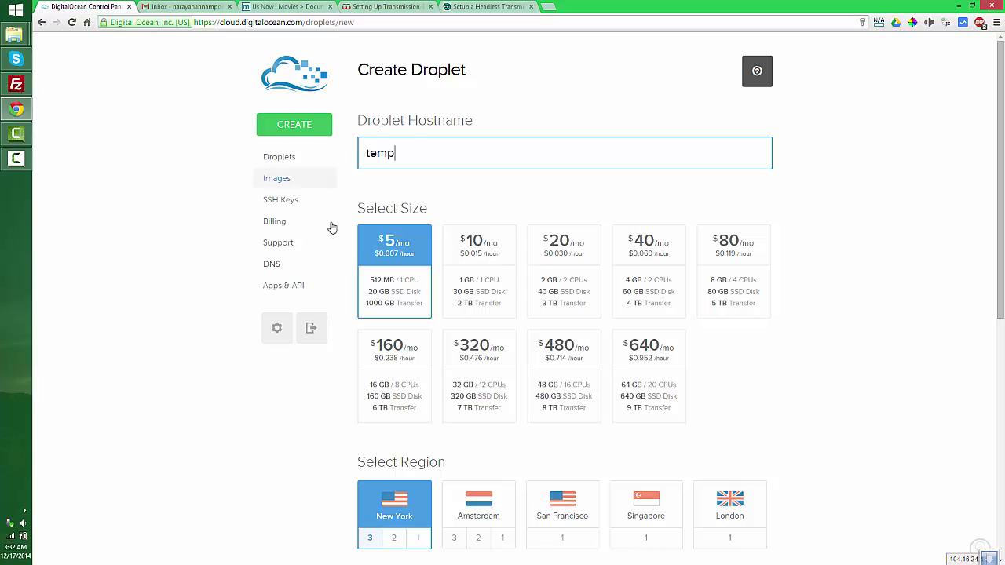
scroll(394, 283, "down", 2)
scroll(394, 282, "up", 1)
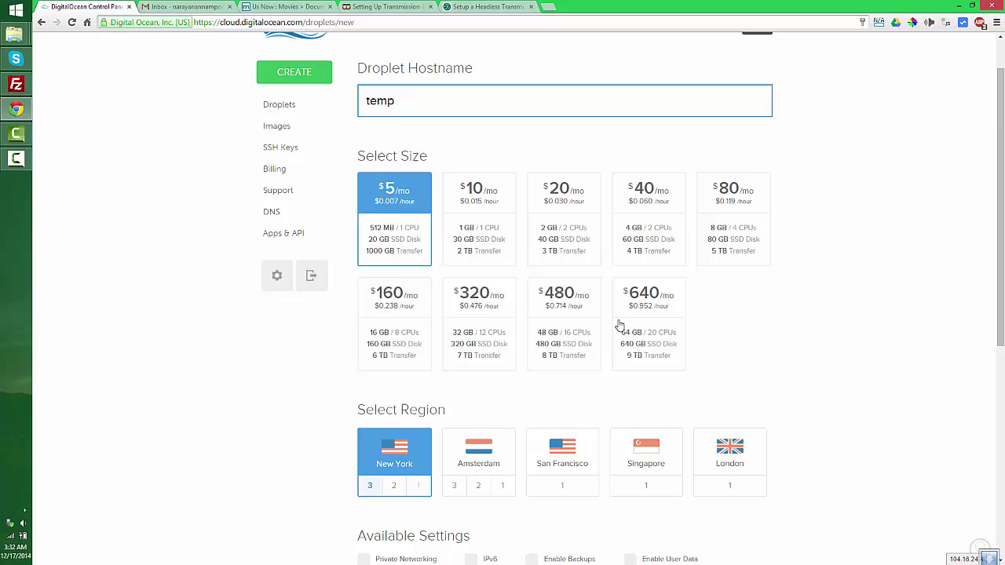
scroll(688, 373, "down", 1)
Choose the Singapore region and the Super-Good-Torrent snapshot image, then create the droplet
left_click(644, 360)
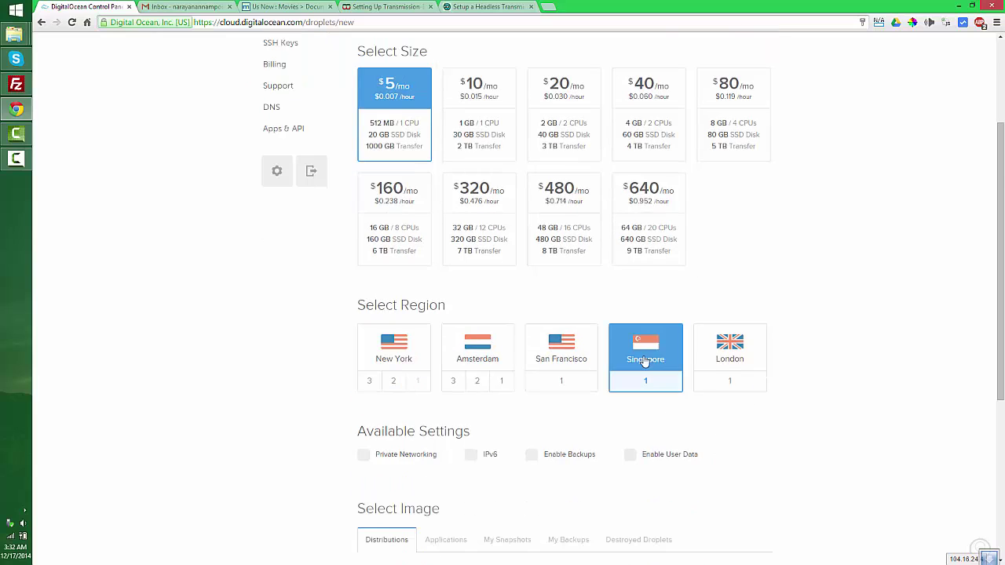
scroll(877, 329, "down", 1)
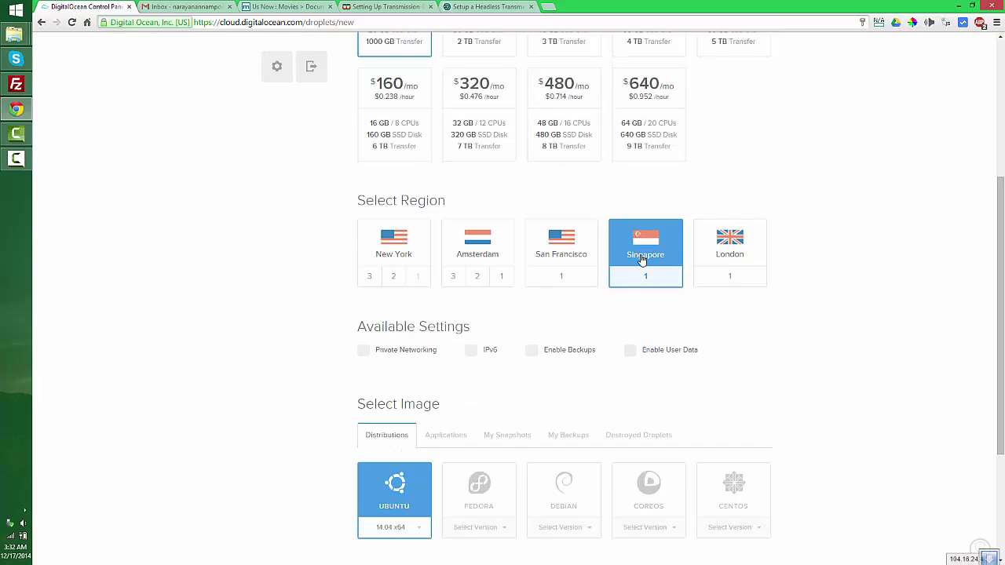
scroll(673, 275, "down", 1)
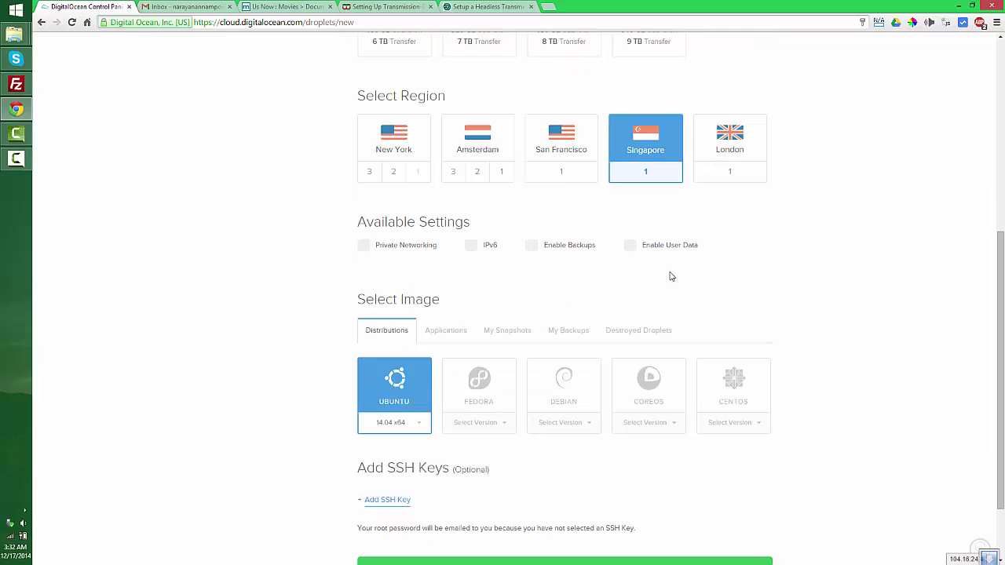
left_click(501, 335)
left_click(393, 374)
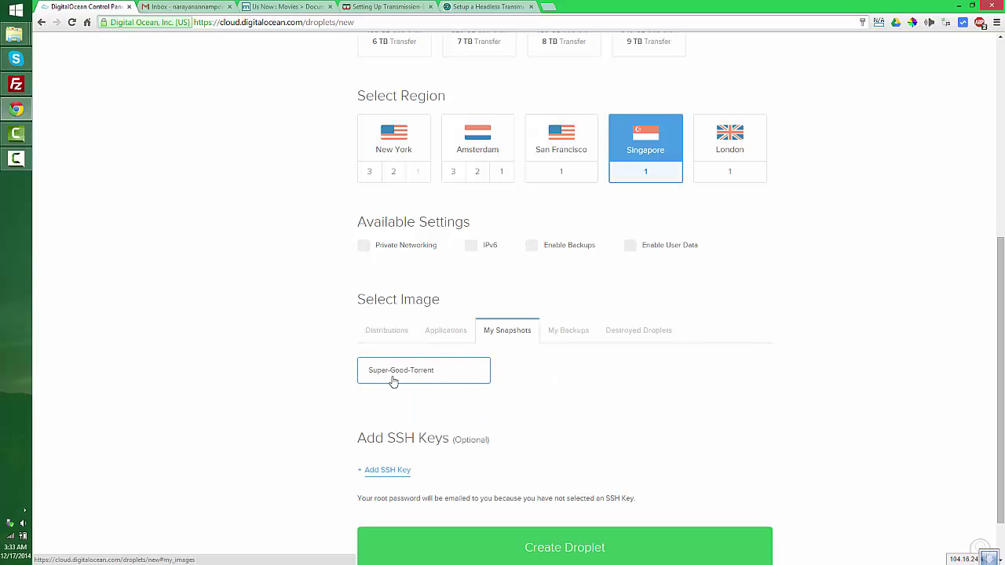
left_click(421, 379)
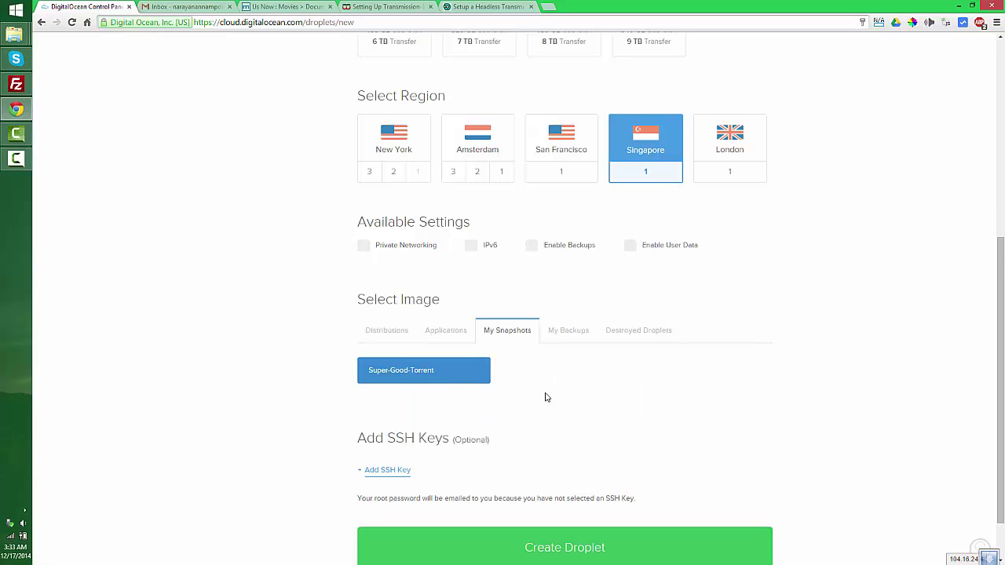
scroll(597, 455, "down", 1)
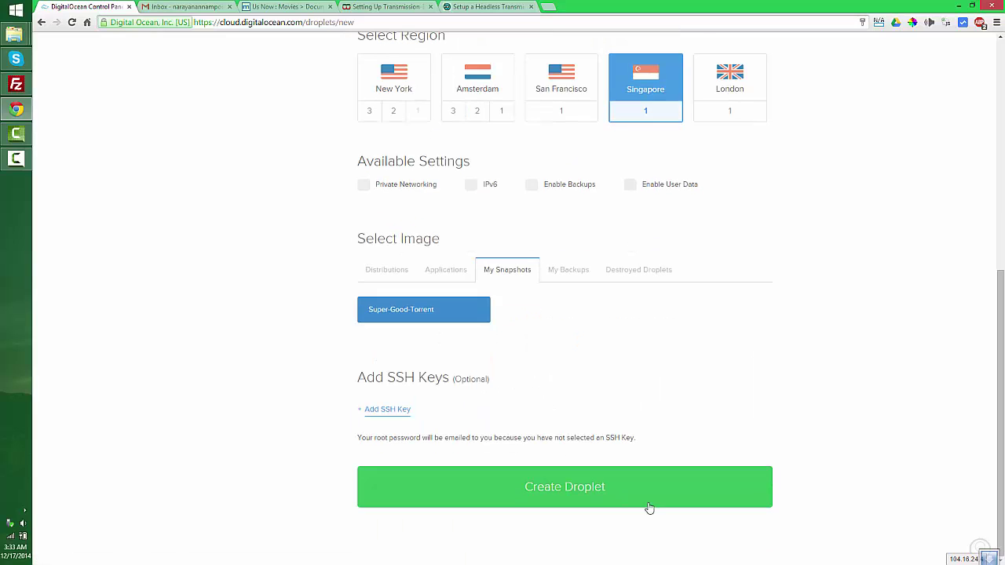
left_click(608, 487)
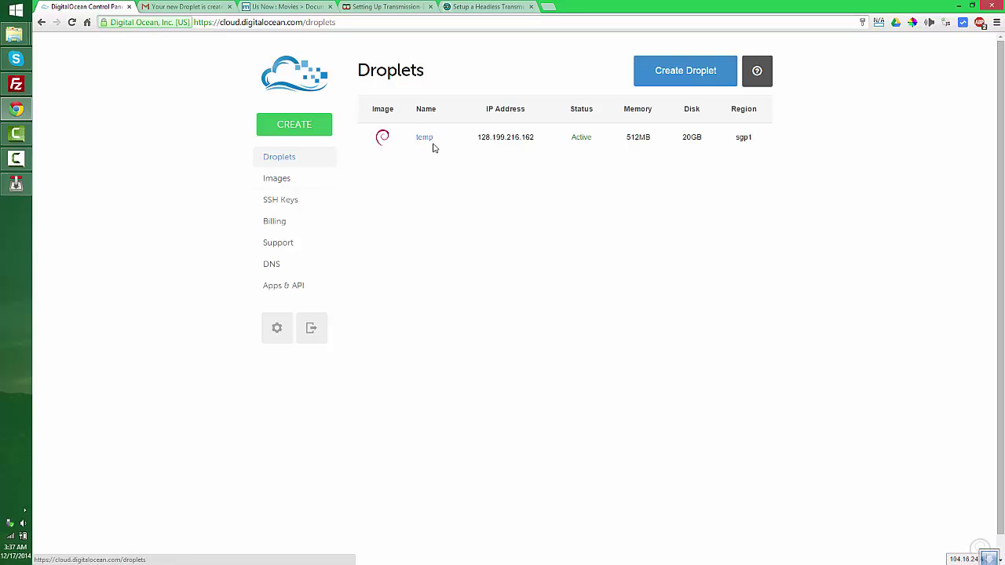
Select the temp droplet's IP address 128.199.216.162
left_click_drag(476, 143, 540, 134)
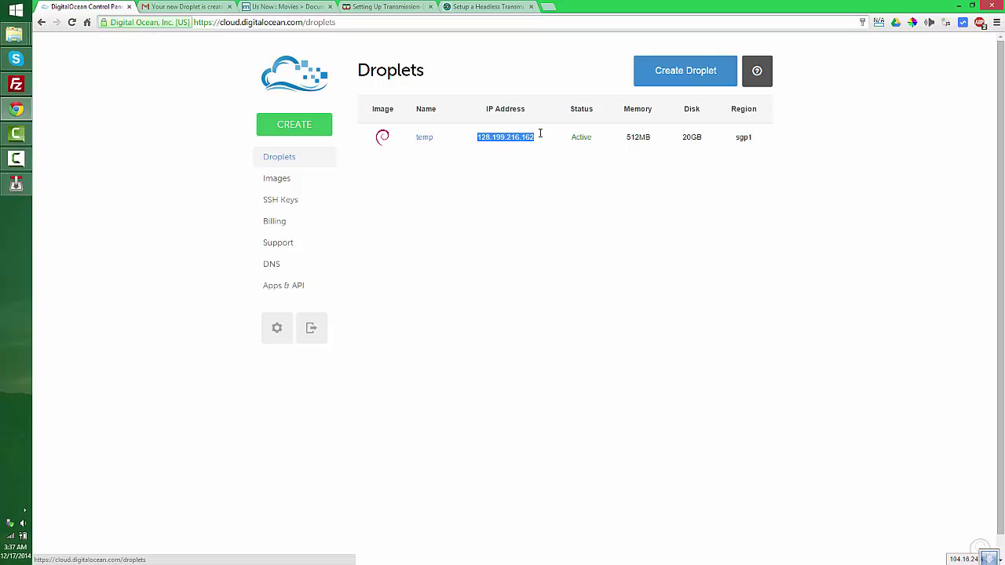
Review Transmission Remote GUI's saved connection to 128.199.216.162 without changes, then return to Chrome
left_click(15, 183)
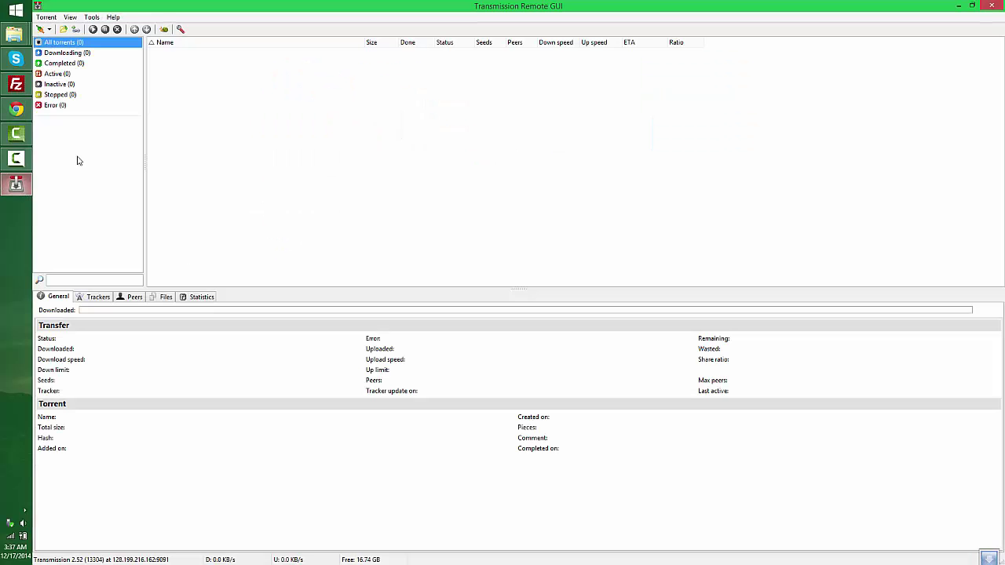
left_click(44, 17)
mouse_move(142, 32)
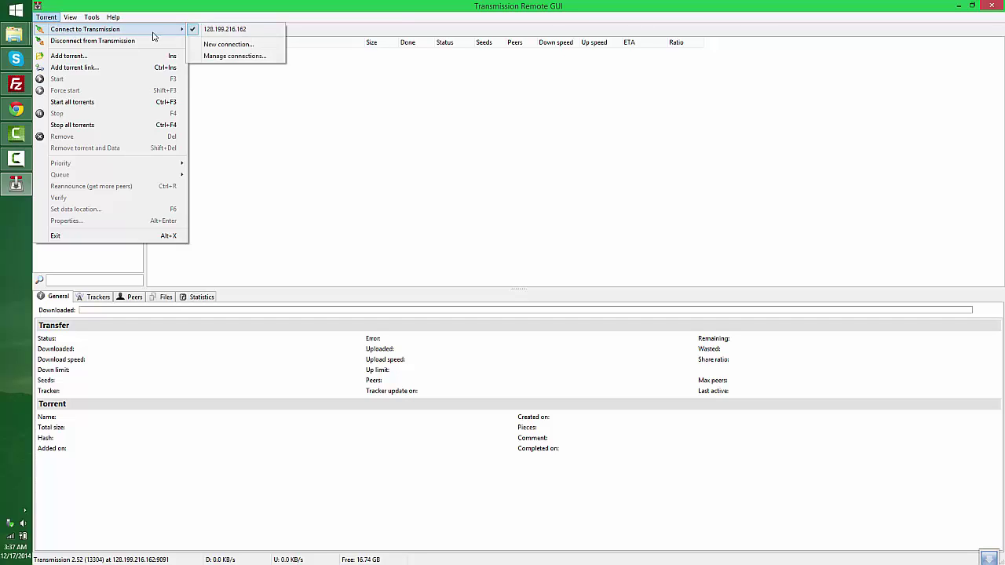
left_click(227, 60)
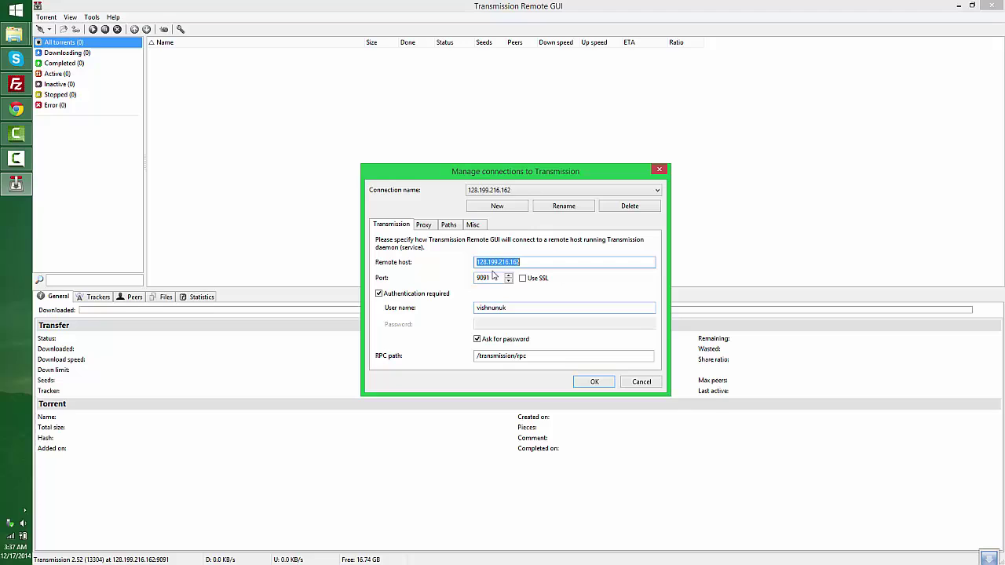
left_click(646, 383)
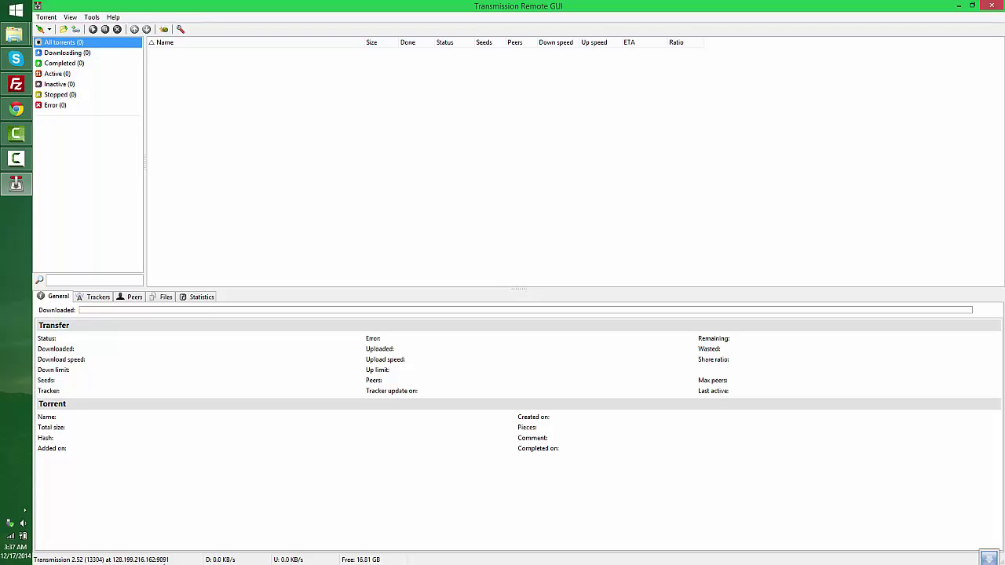
left_click(16, 108)
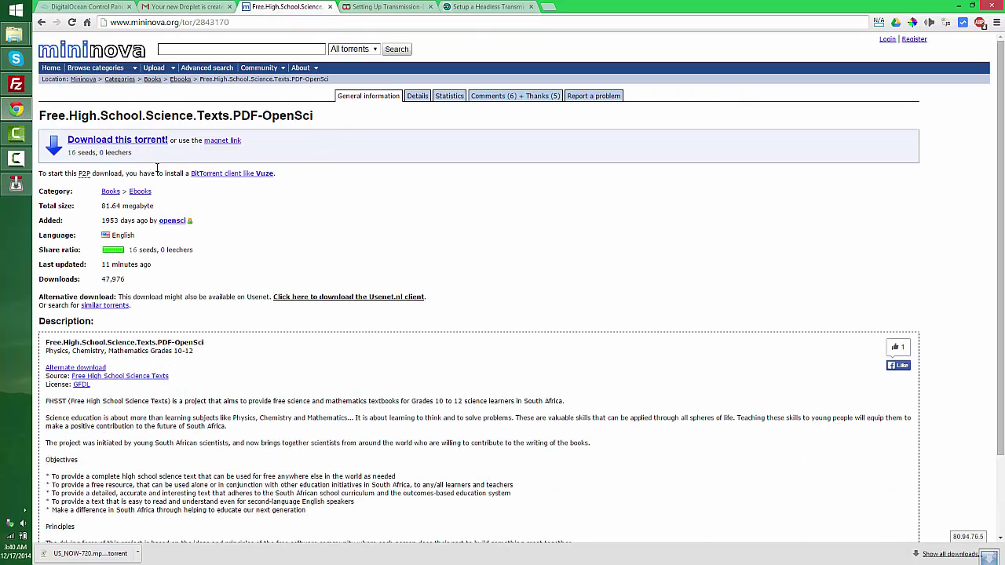
Download the Free.High.School.Science.Texts.PDF-OpenSci .torrent from Mininova and switch to Transmission Remote GUI
left_click(114, 142)
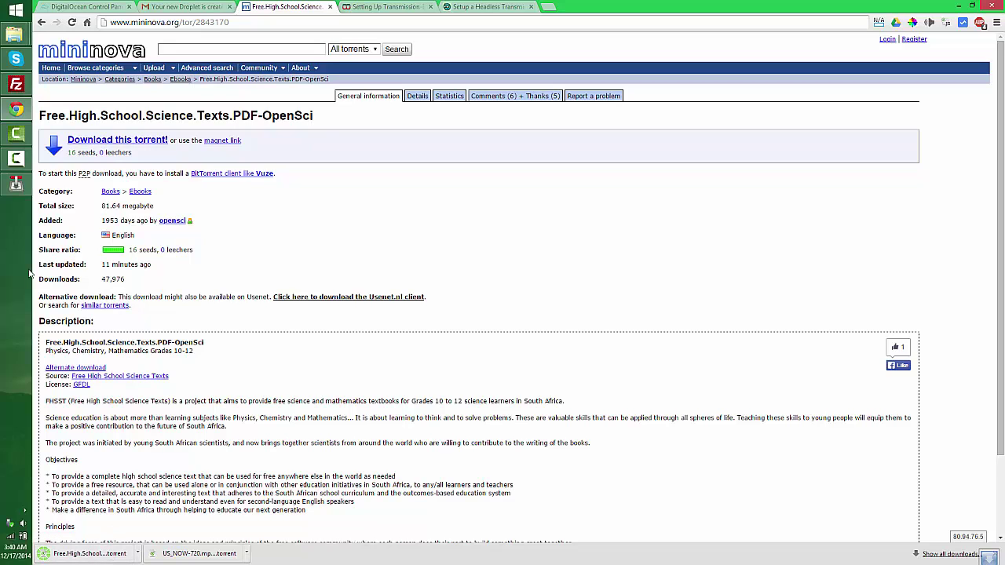
left_click(16, 184)
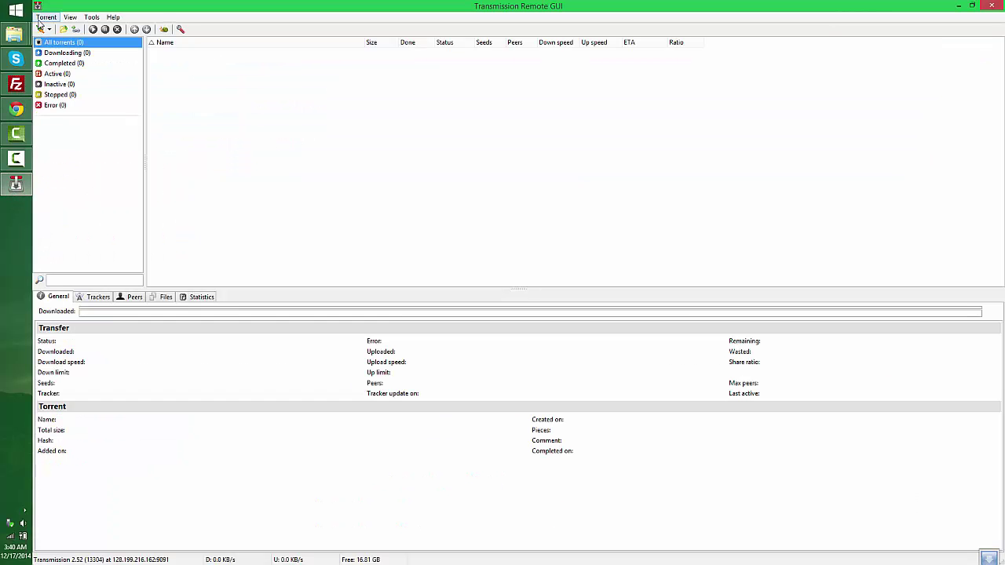
Add the Free.High.School torrent file from Downloads with destination /home/ and start it
left_click(46, 17)
left_click(63, 55)
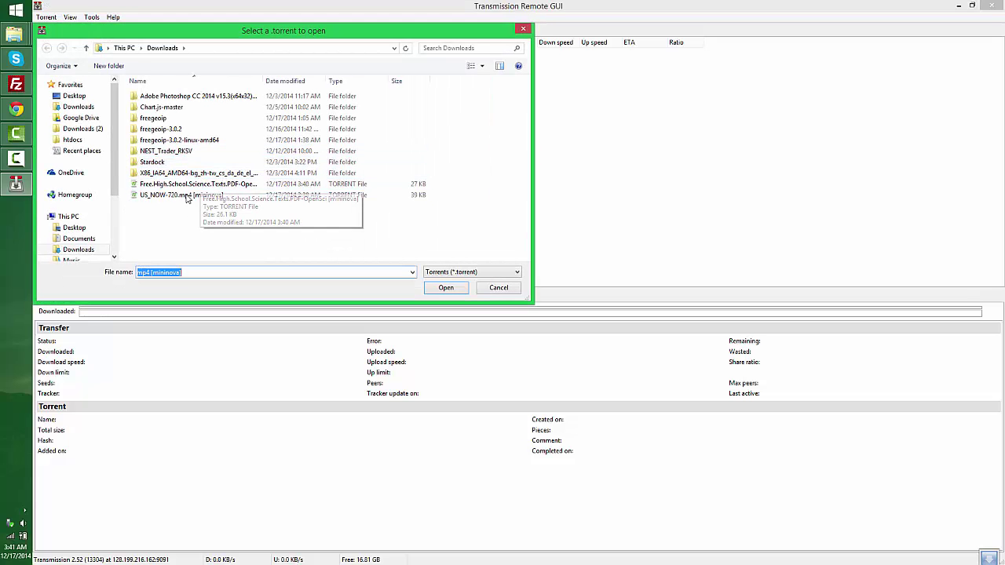
left_click(197, 184)
left_click(444, 289)
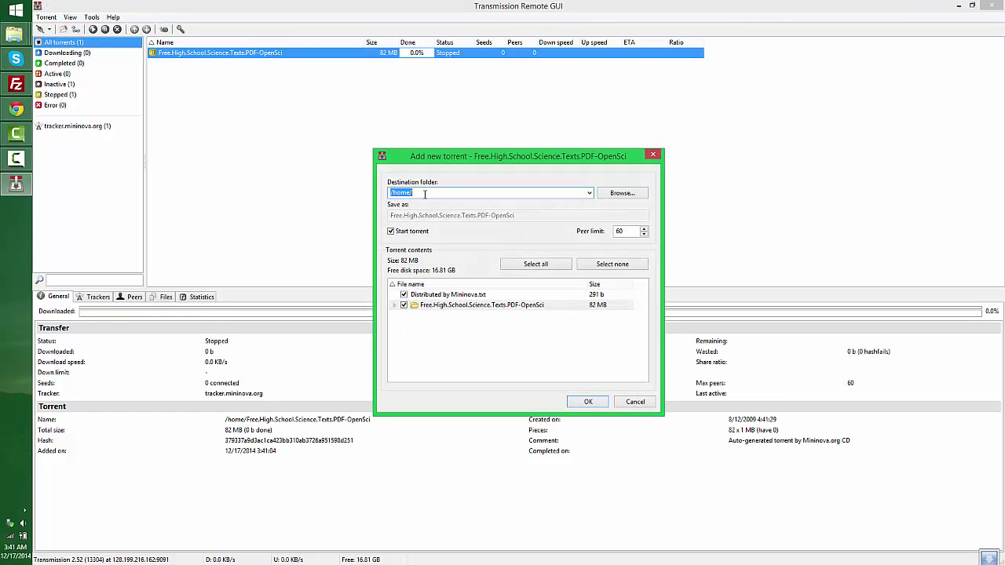
left_click(417, 192)
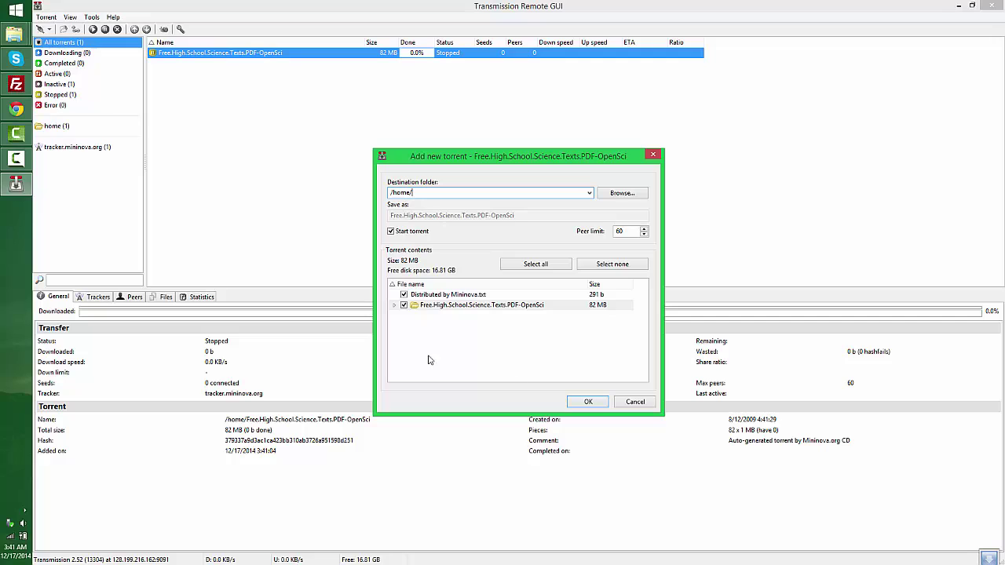
left_click(586, 402)
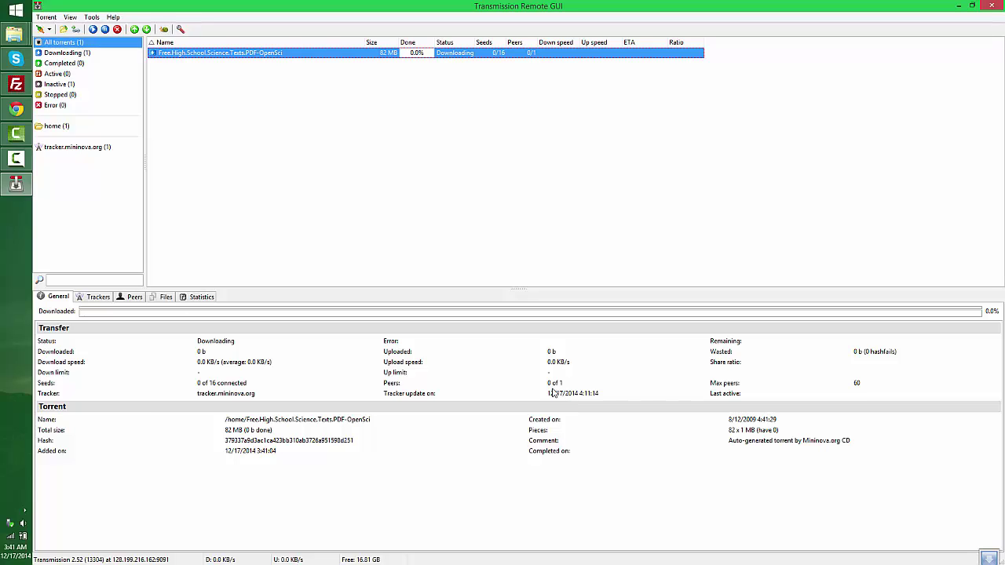
Show the torrent's Peers tab while it downloads to completion
left_click(135, 298)
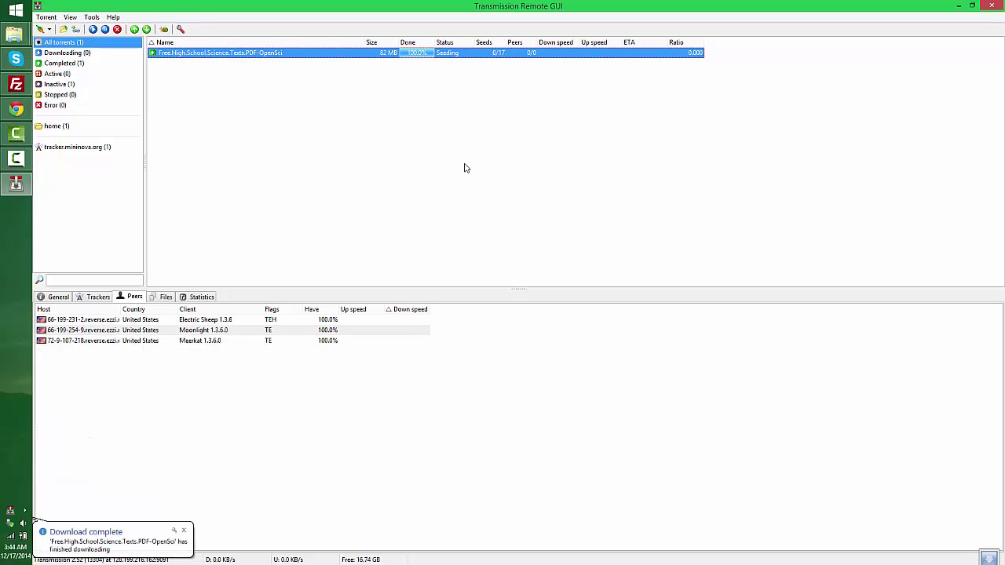
Open the Free.High.School.Science.Texts.PDF-OpenSci folder in FileZilla and copy the Chemistry Ch12 PDF's URL
left_click(21, 92)
left_click(244, 320)
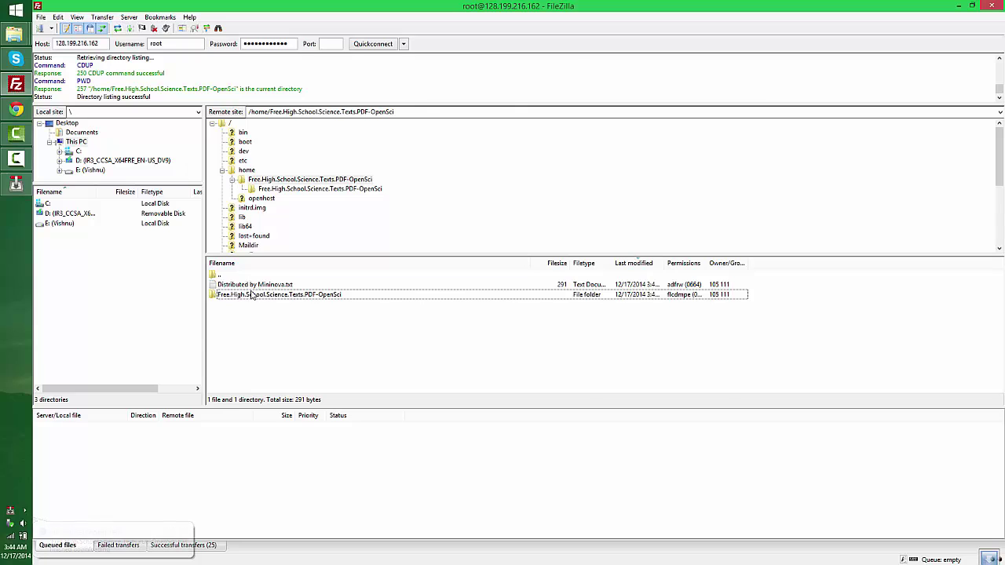
double_click(251, 294)
left_click(320, 287)
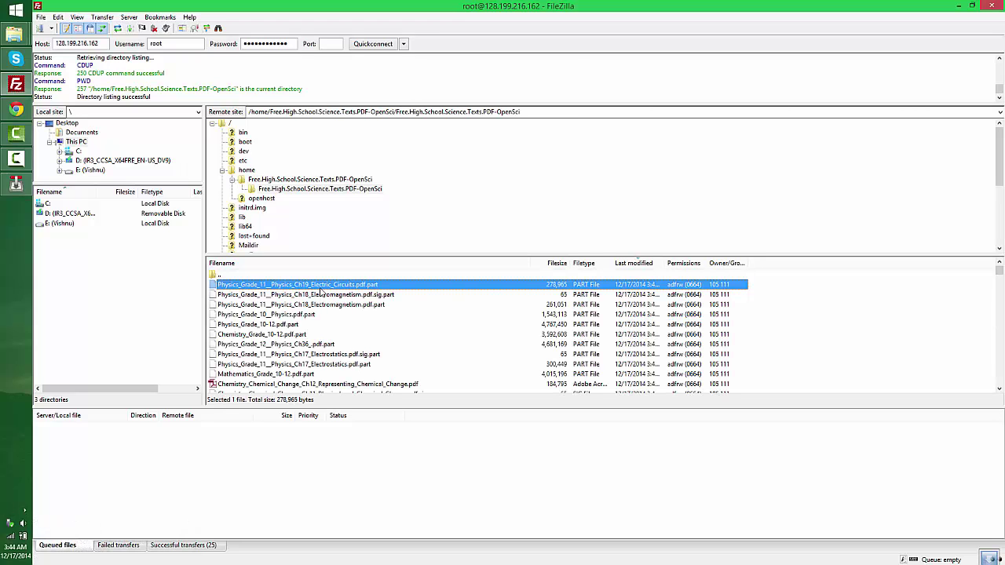
left_click(303, 384)
scroll(310, 381, "down", 1)
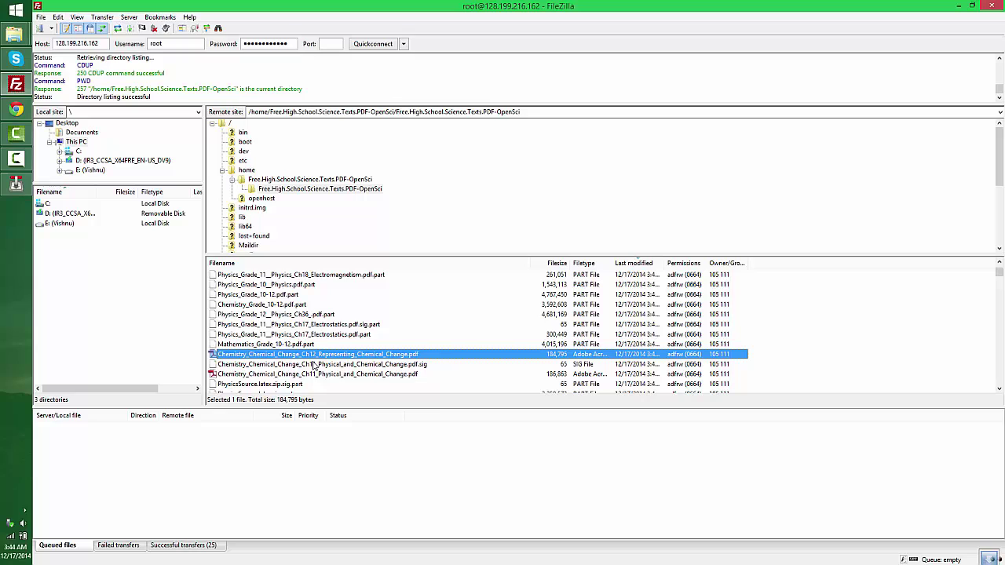
right_click(314, 366)
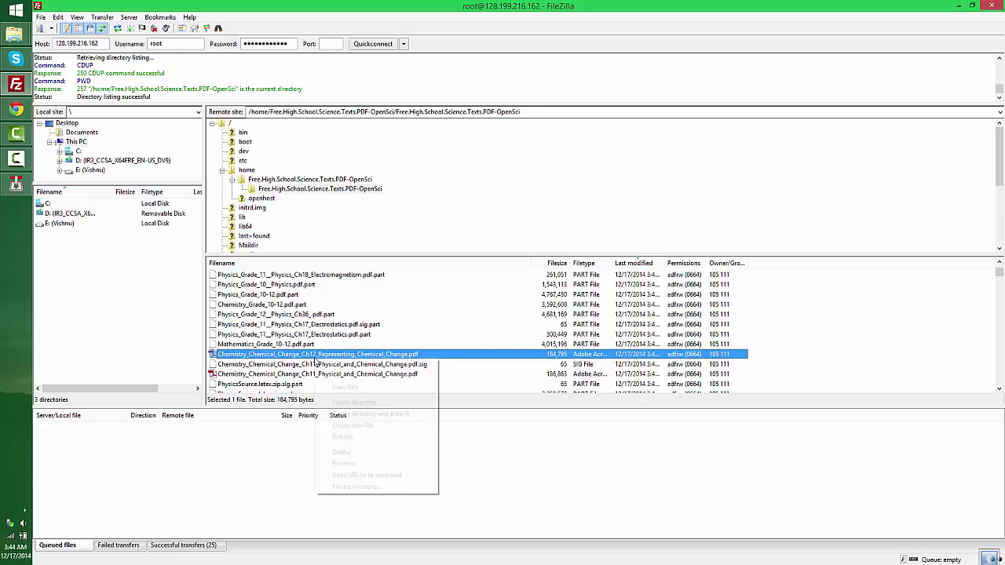
left_click(360, 476)
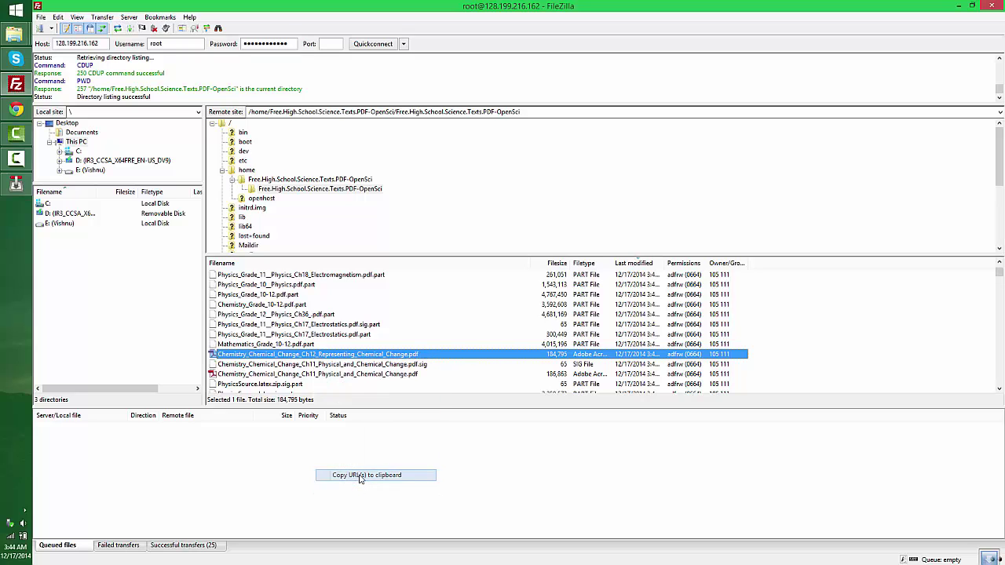
Download the Chemistry Ch12 PDF over FTP in Free Download Manager using the prefilled URL and login
mouse_move(506, 547)
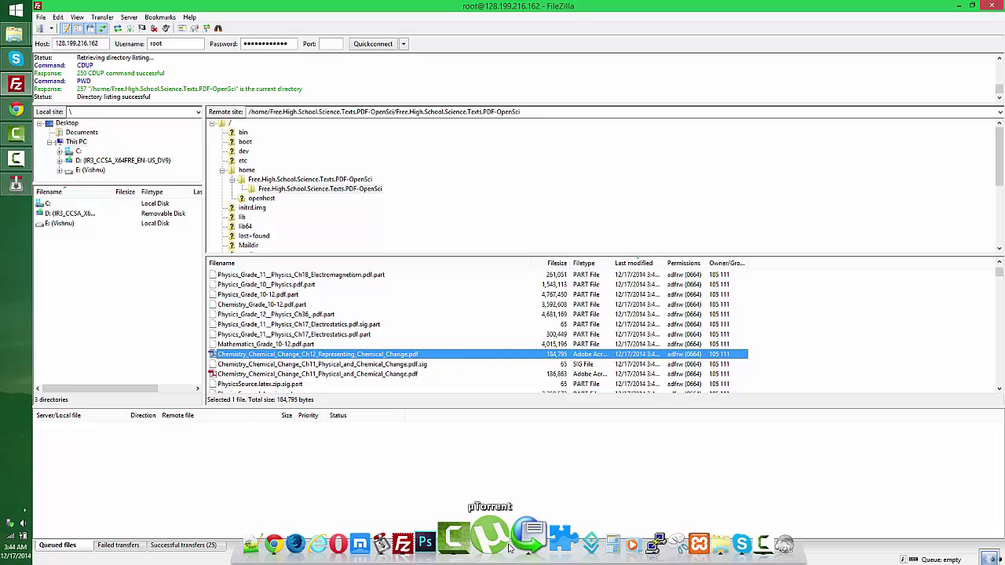
left_click(521, 545)
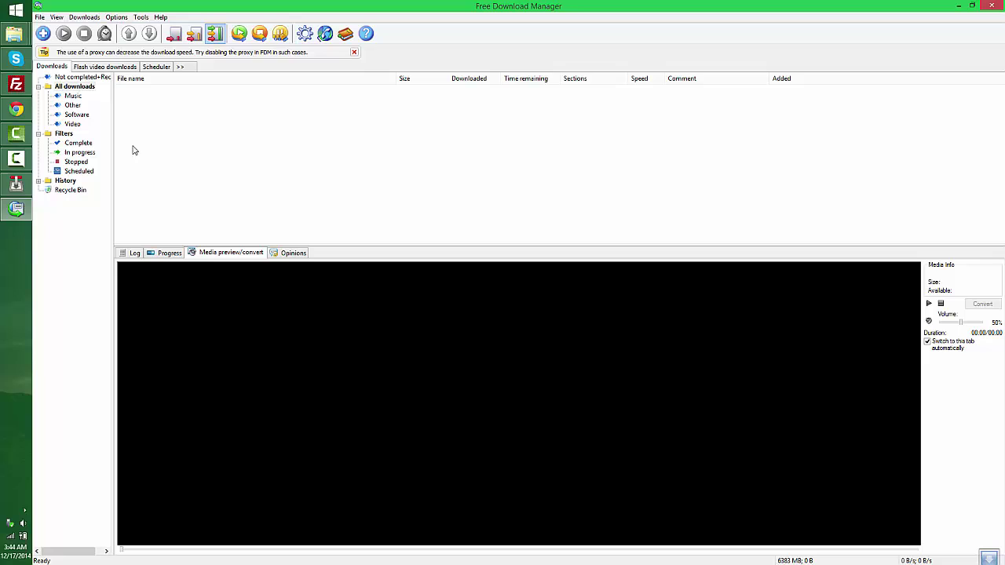
left_click(43, 33)
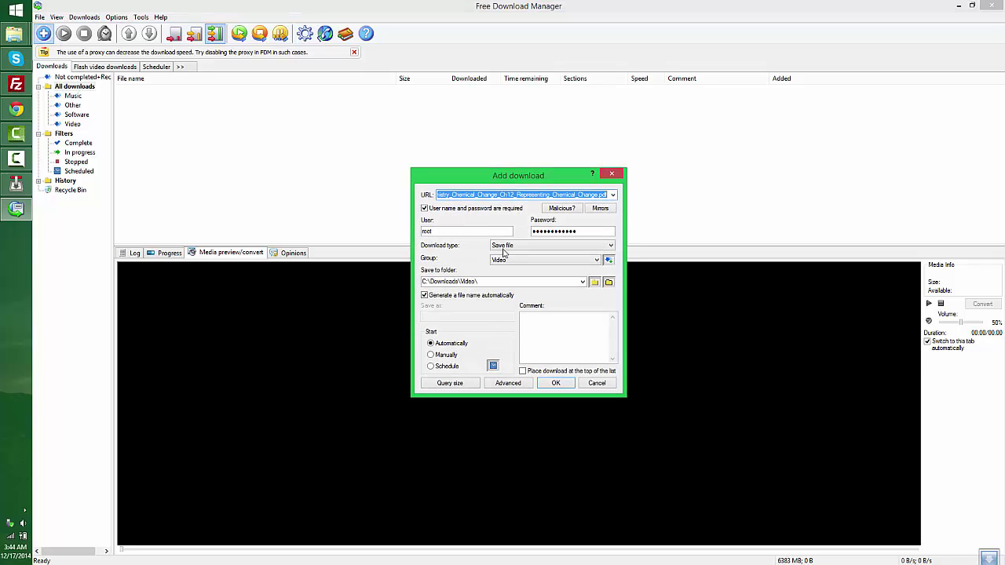
left_click_drag(449, 234, 403, 230)
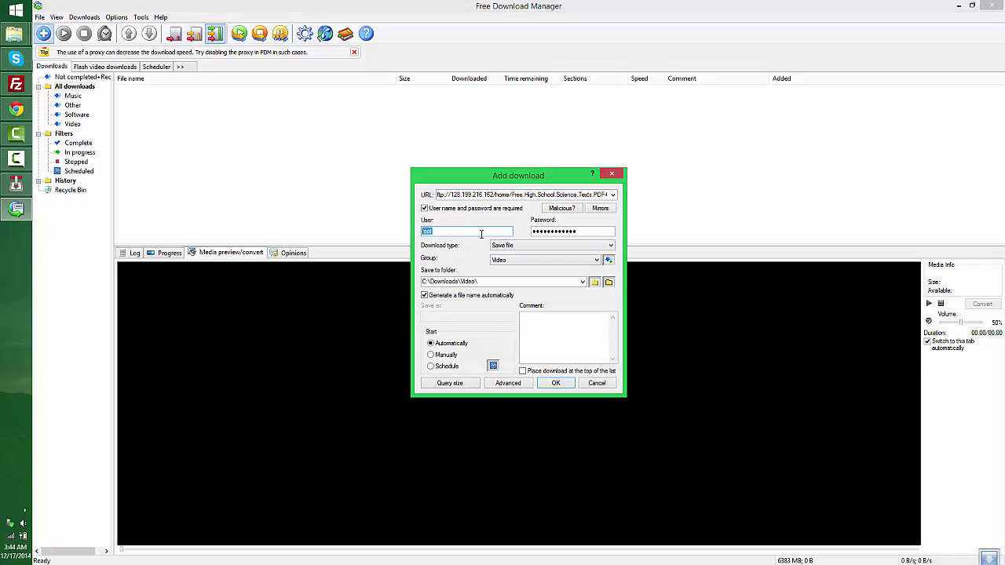
left_click_drag(556, 230, 531, 230)
left_click(556, 383)
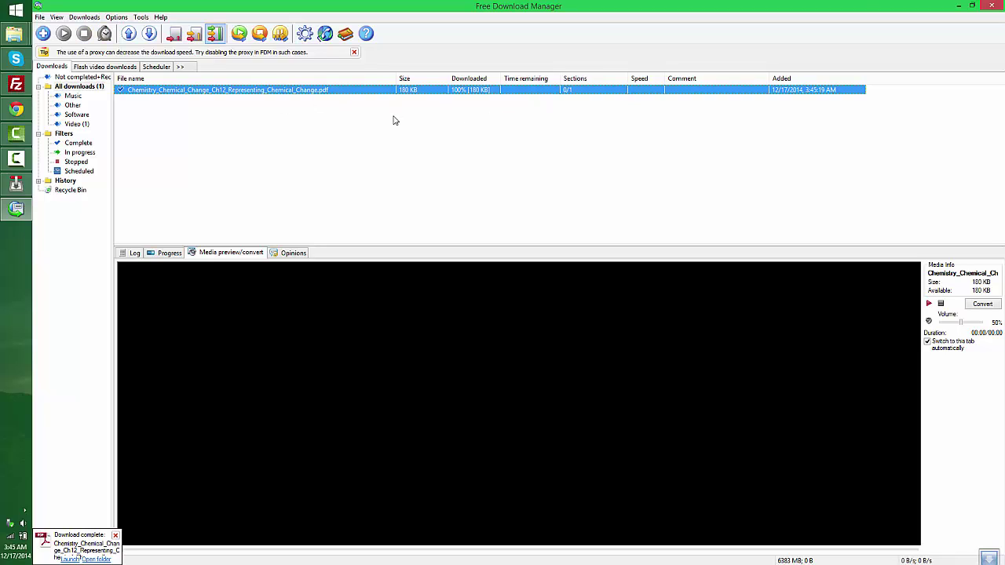
key("alt+Tab")
Open the temp droplet's page from the Droplets list and dismiss the download-complete notification
left_click(447, 246)
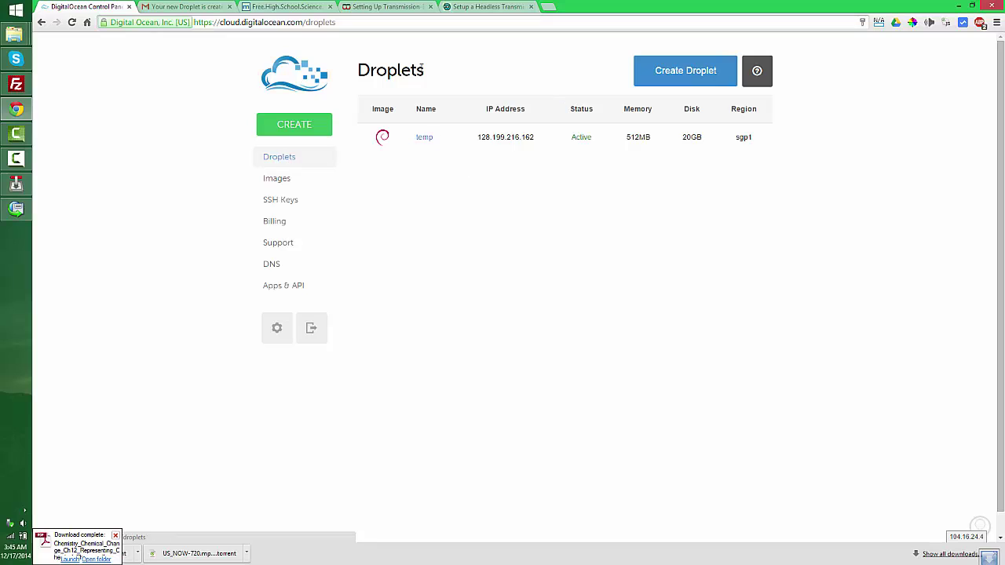
left_click(276, 161)
left_click(425, 138)
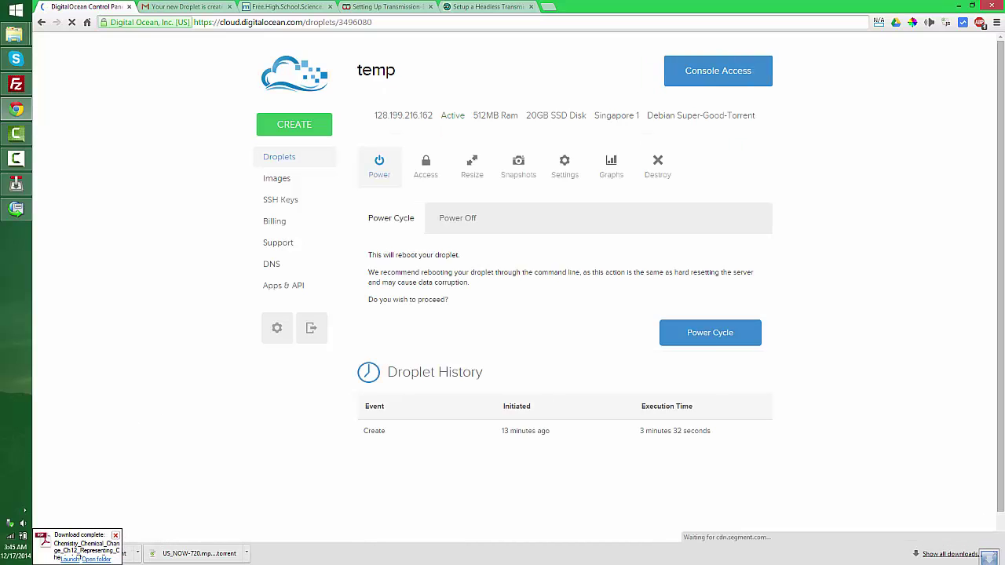
left_click(115, 535)
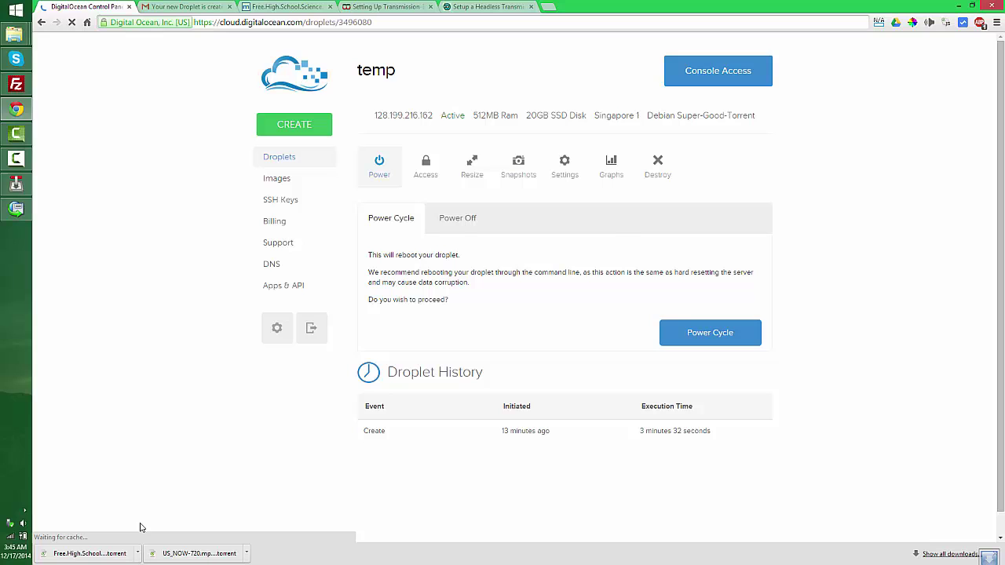
Destroy the temp droplet from its Destroy tab, confirming the prompt and re-entering the account password
left_click(658, 169)
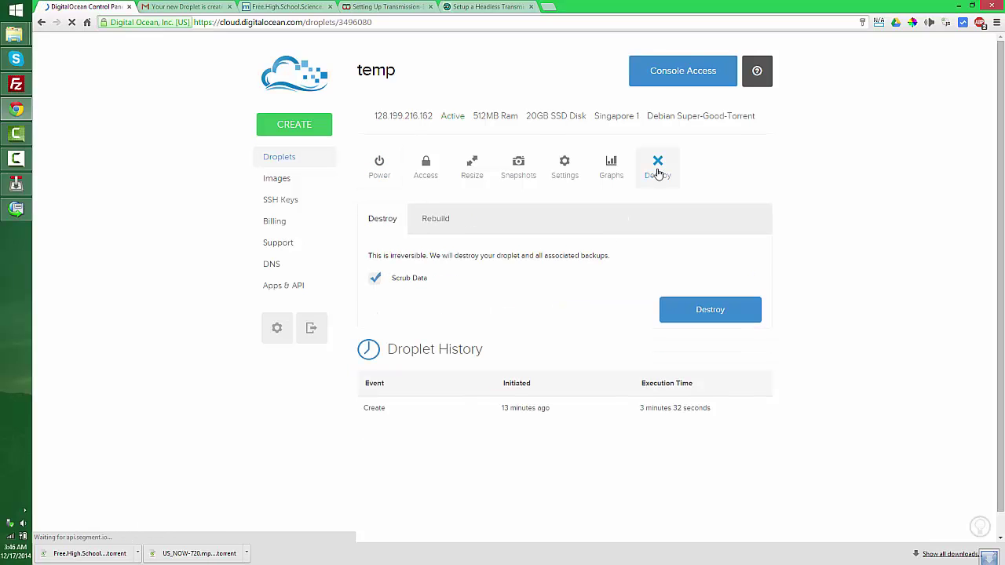
left_click(697, 309)
left_click(541, 88)
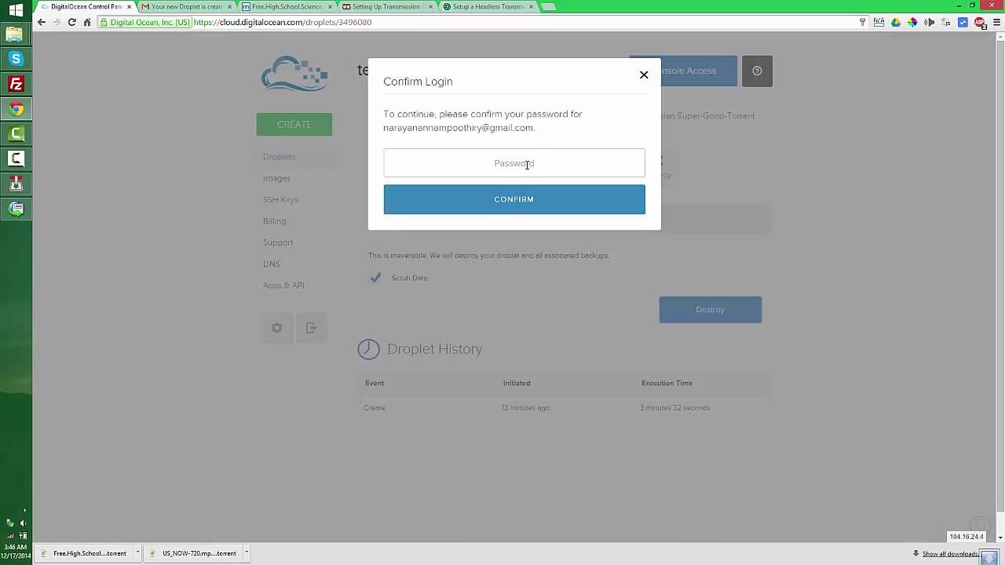
left_click(526, 164)
type("•")
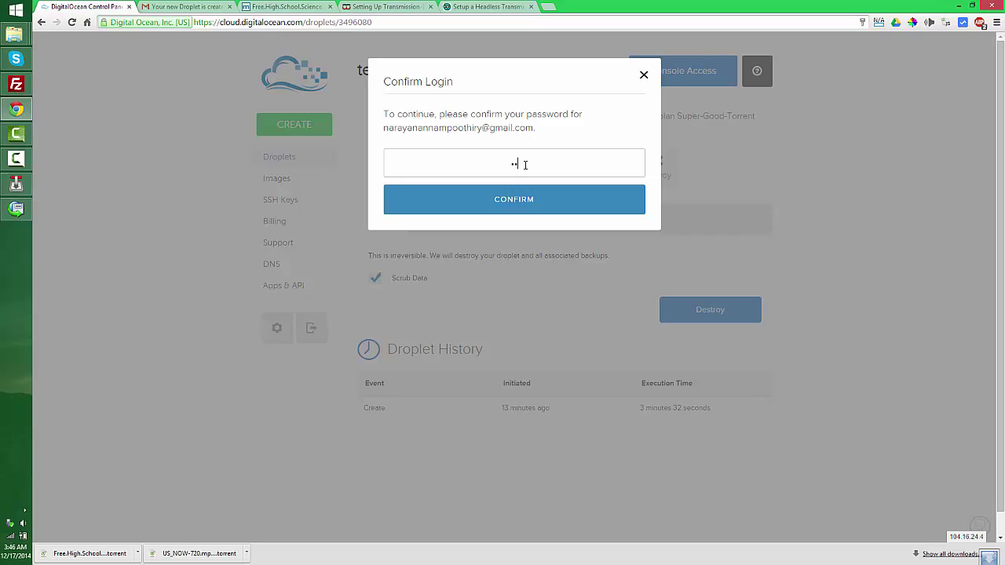
type("••••••••")
left_click(514, 199)
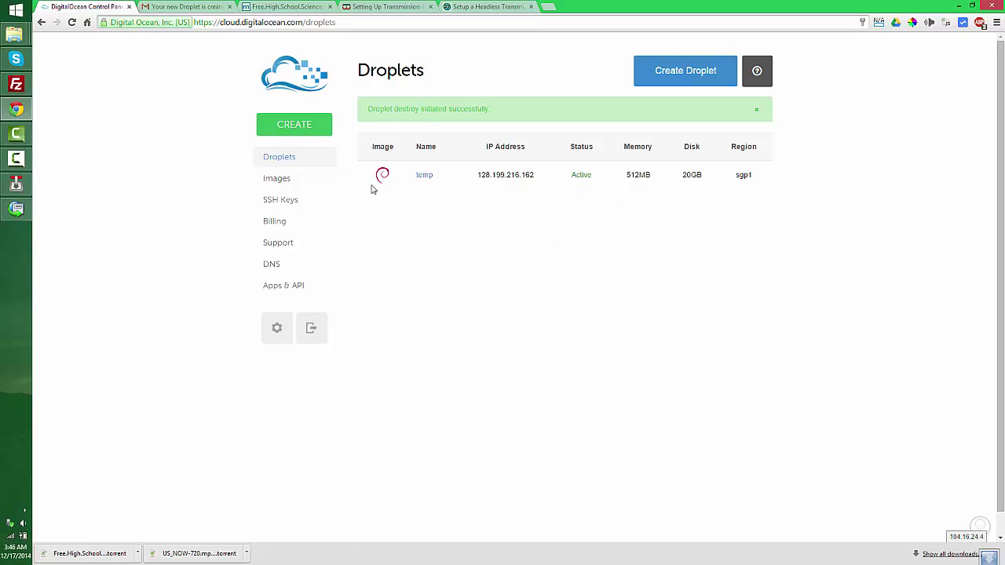
Switch to the Images section to view the Super-Good-Torrent snapshot and destroyed droplets
left_click(277, 180)
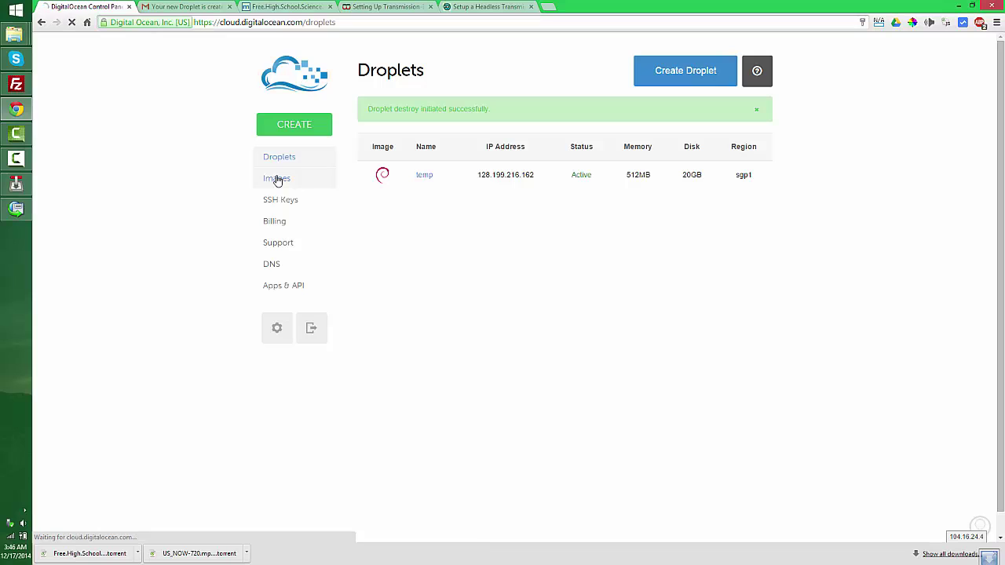